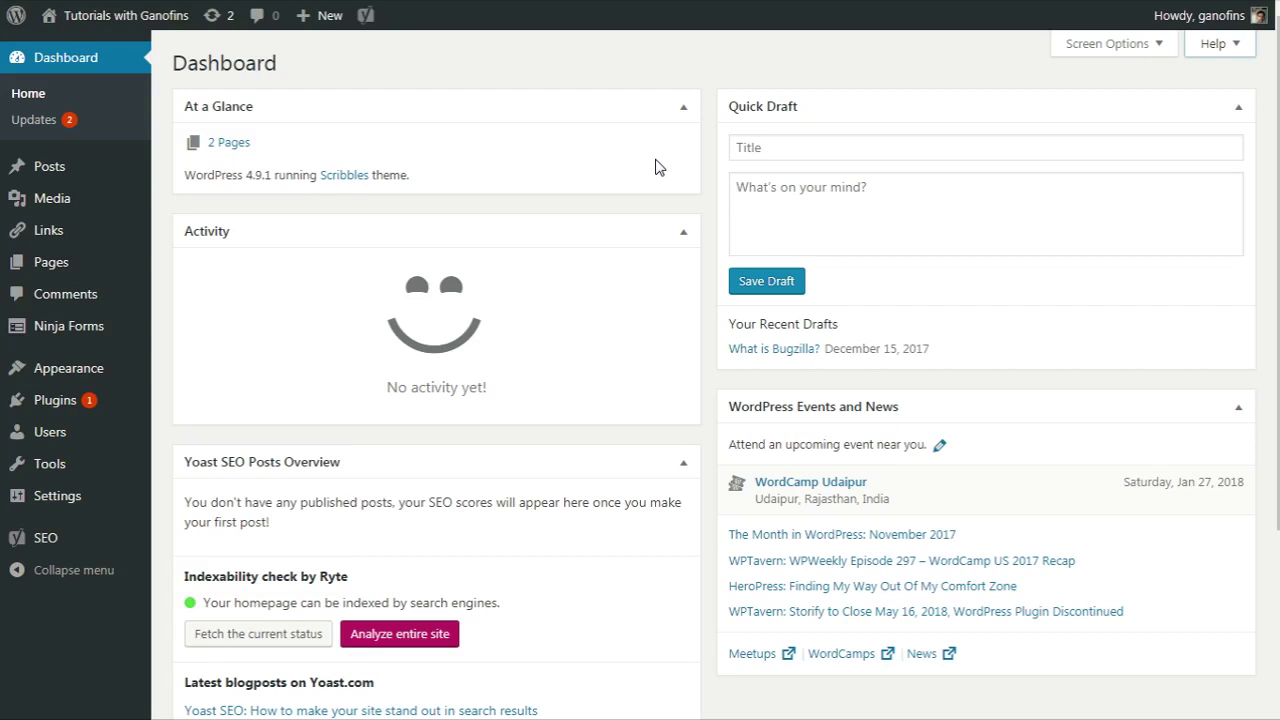
# Open the site's General settings page.
pyautogui.moveTo(40, 504)
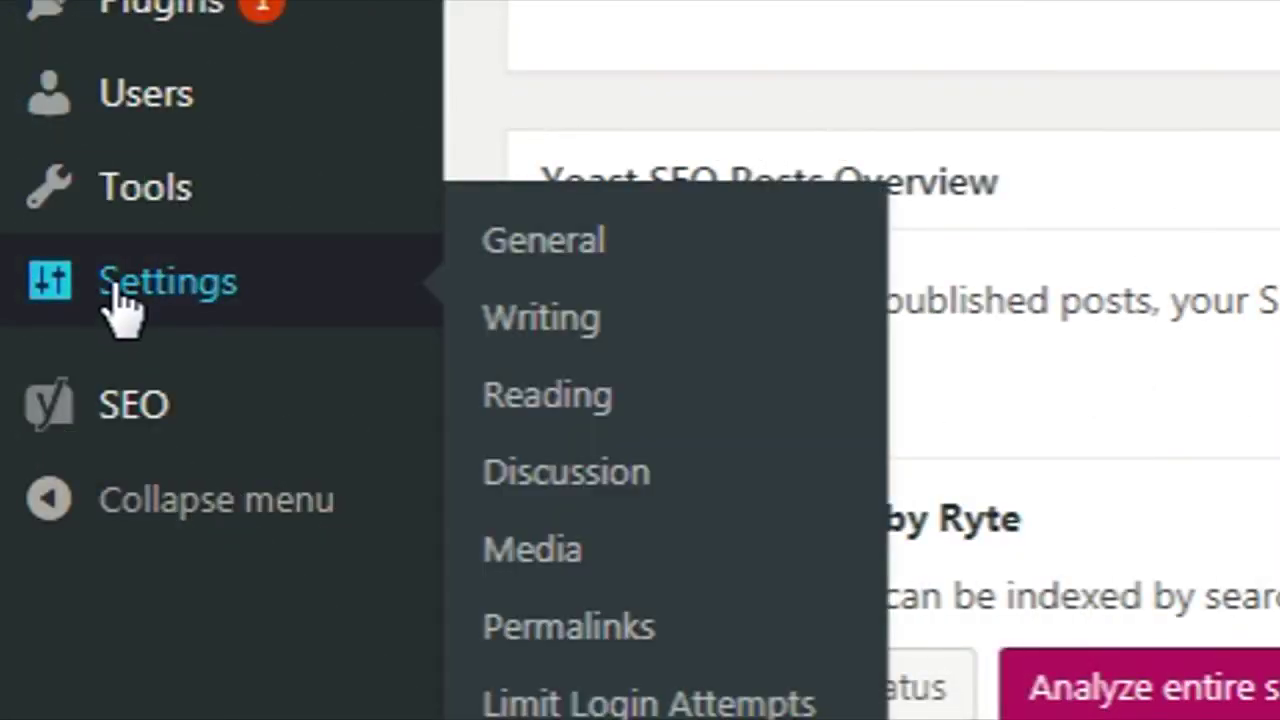
pyautogui.click(592, 252)
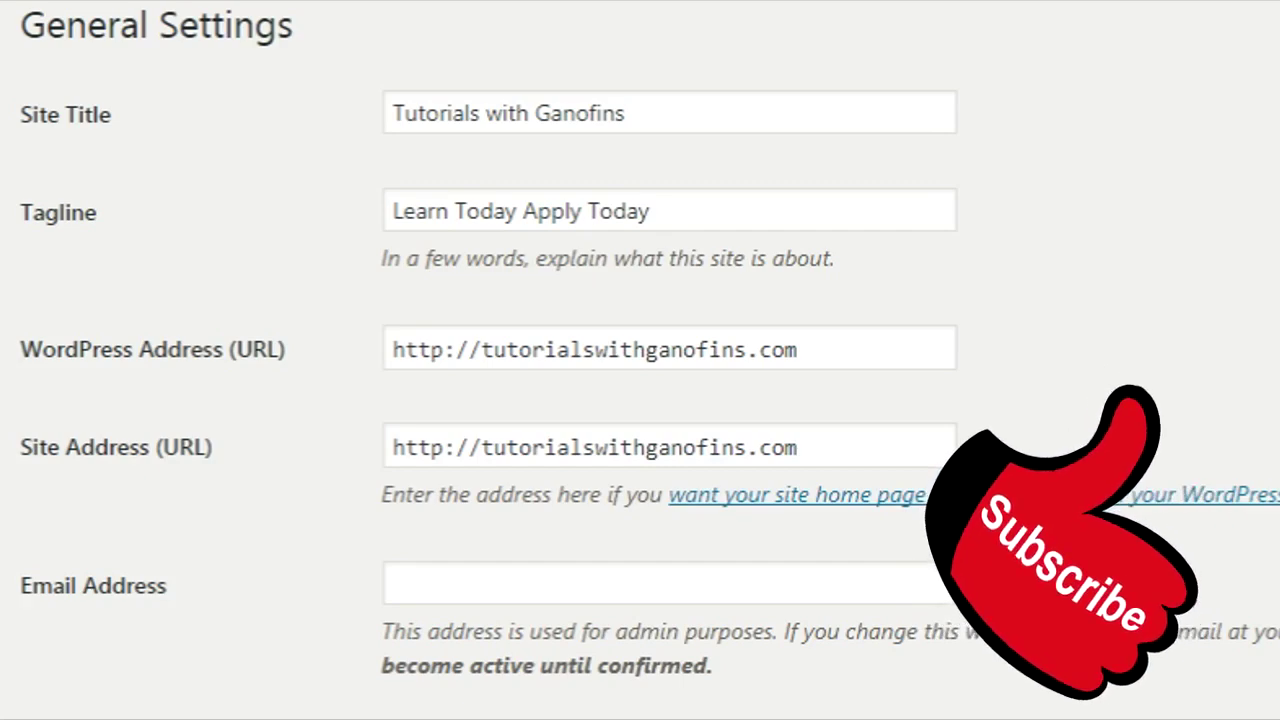
# Allow anyone to register on the site and choose Subscriber as the default role for new users.
pyautogui.scroll(-2, 640, 400)
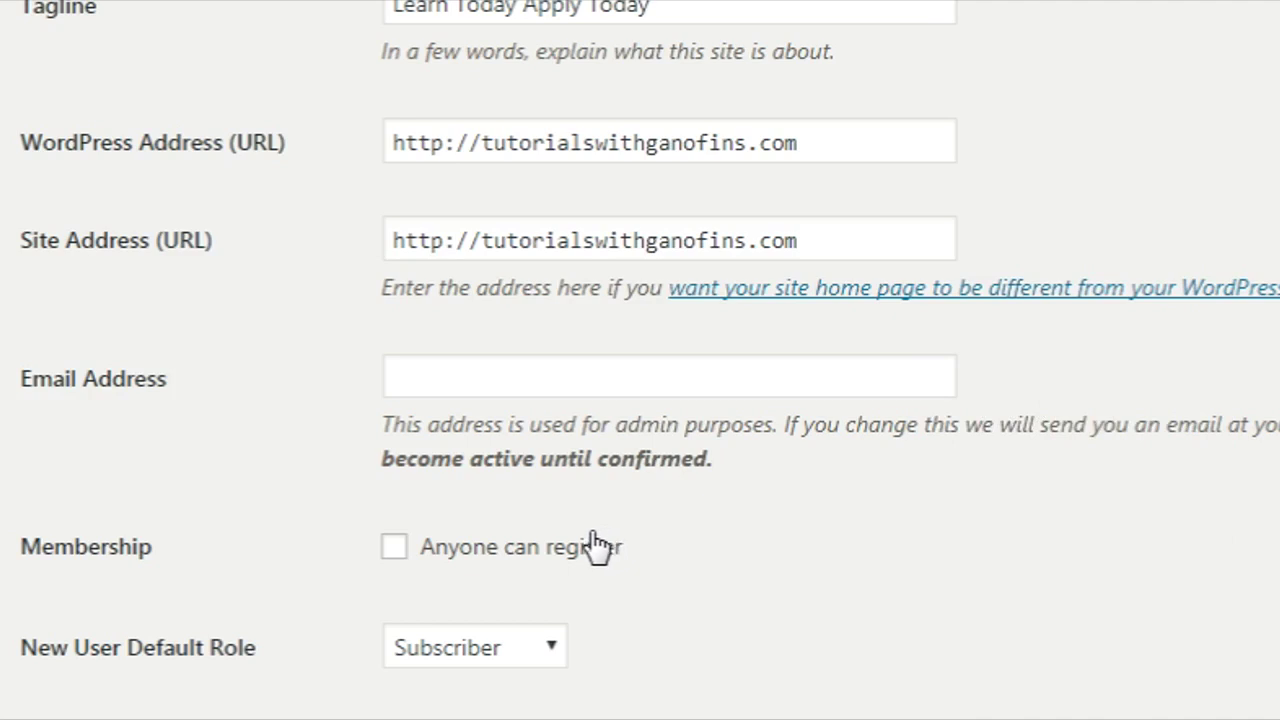
pyautogui.click(394, 547)
pyautogui.click(540, 650)
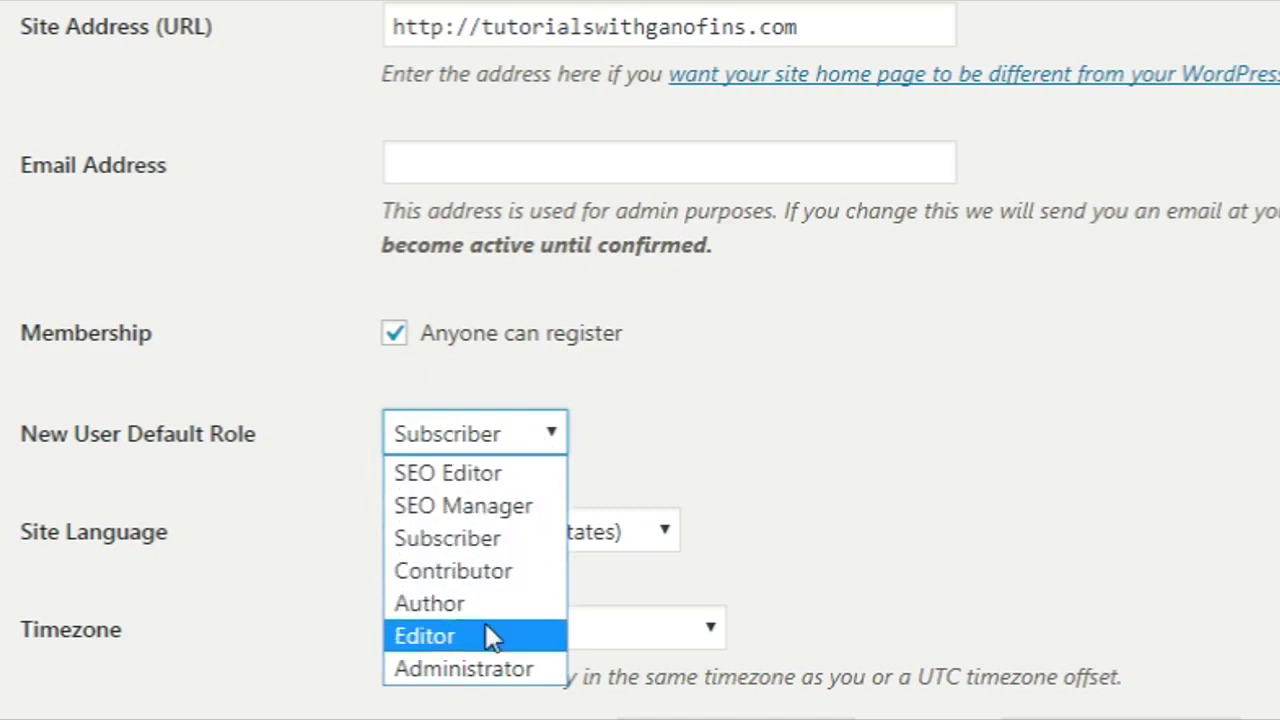
pyautogui.click(492, 542)
pyautogui.click(1134, 448)
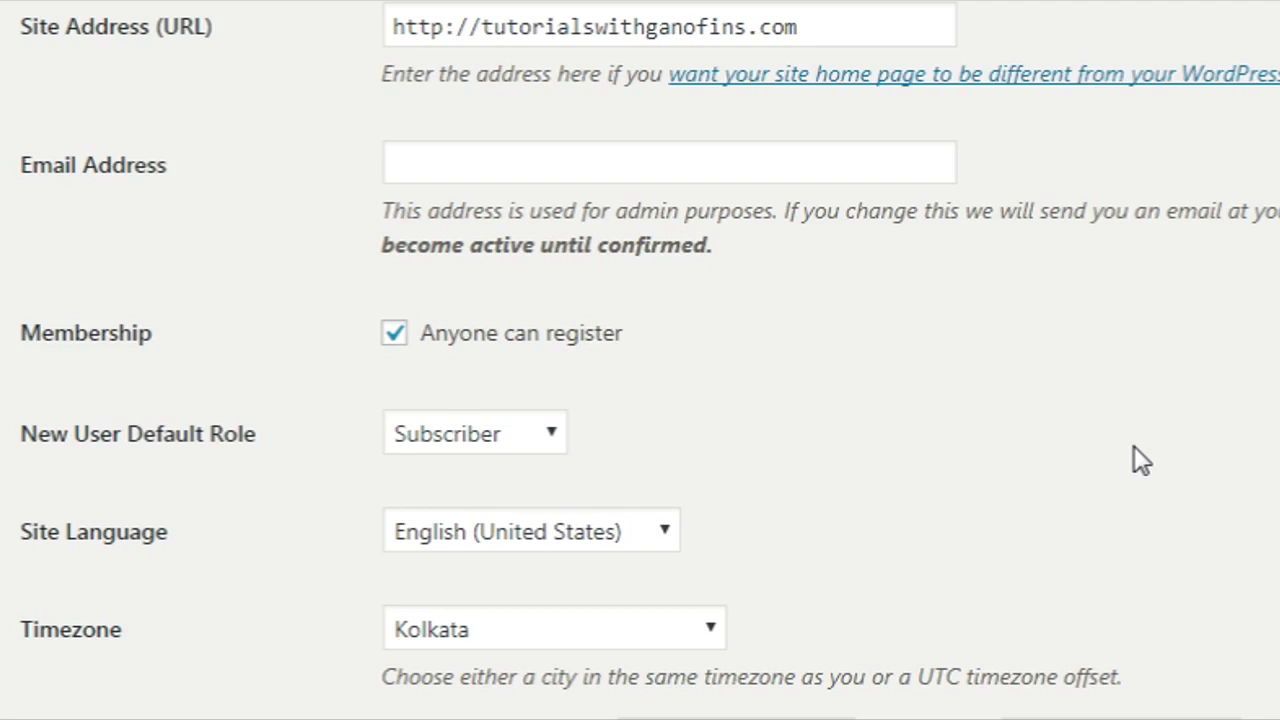
# Look through the available site languages and timezones without changing the current selections.
pyautogui.scroll(-3, 640, 360)
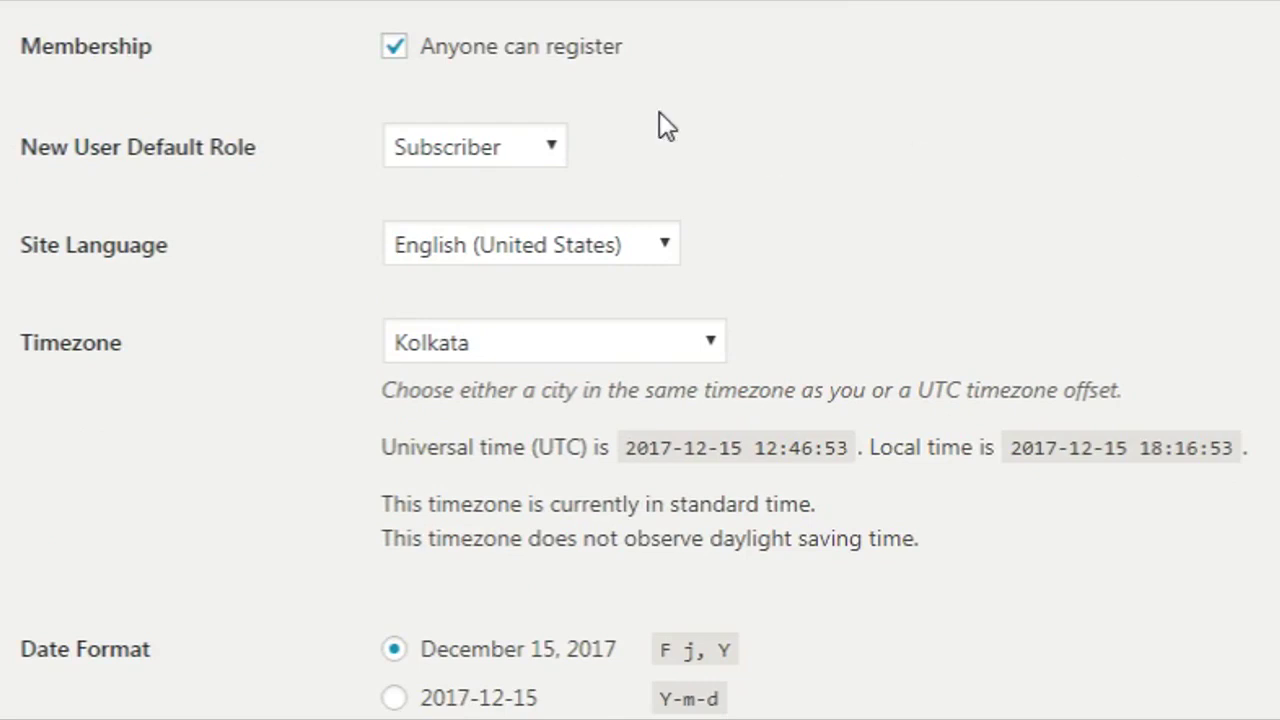
pyautogui.click(512, 249)
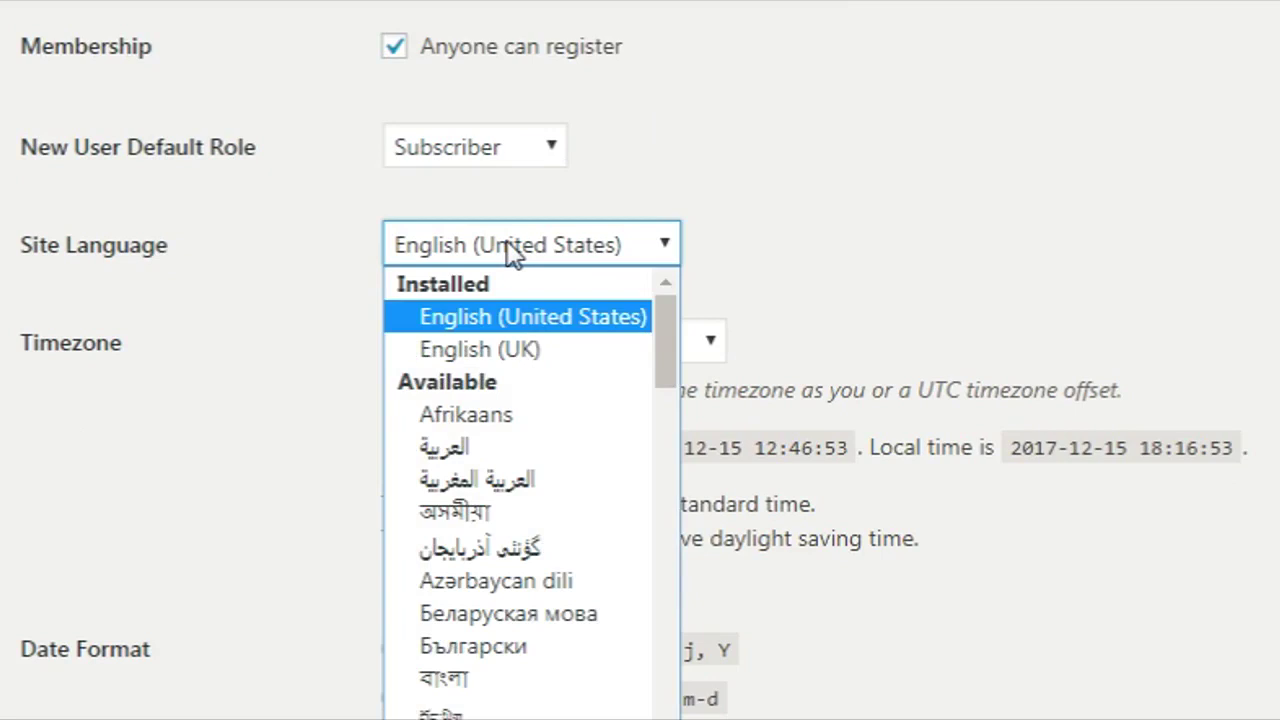
pyautogui.click(984, 238)
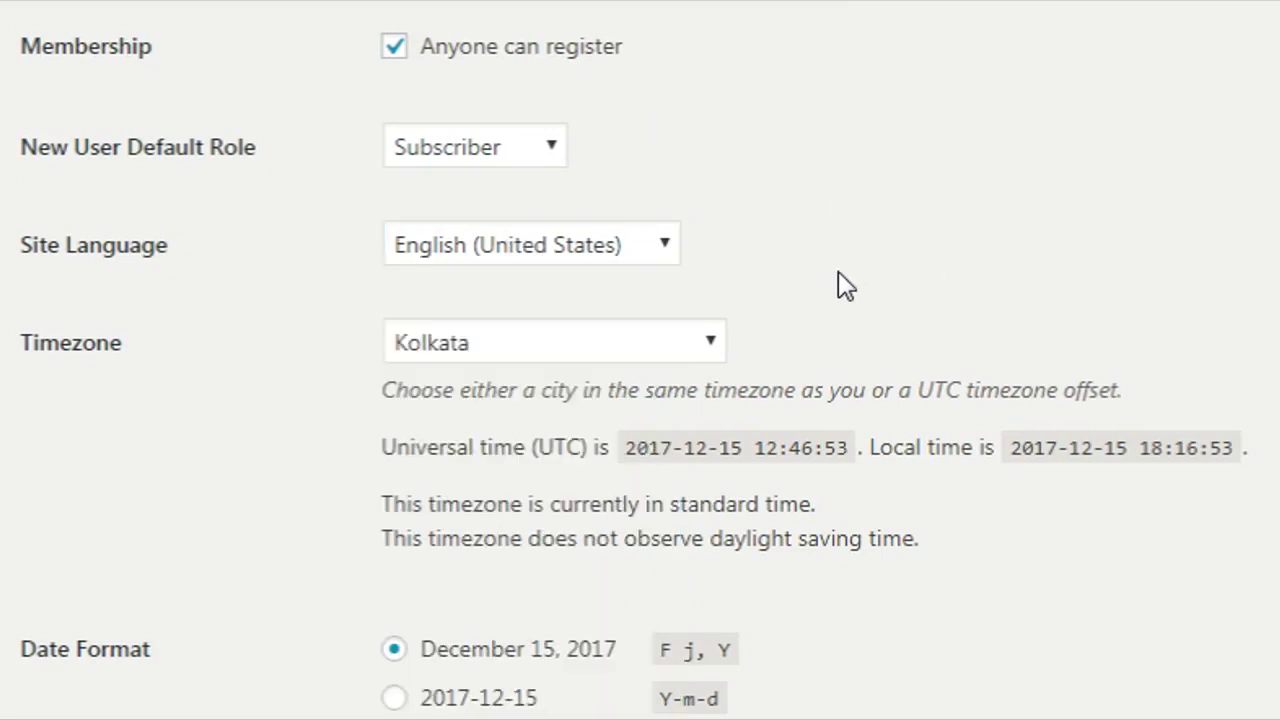
pyautogui.click(504, 236)
pyautogui.click(1030, 323)
pyautogui.click(1036, 337)
pyautogui.moveTo(522, 390); pyautogui.dragTo(774, 400)
pyautogui.click(774, 400)
pyautogui.click(686, 345)
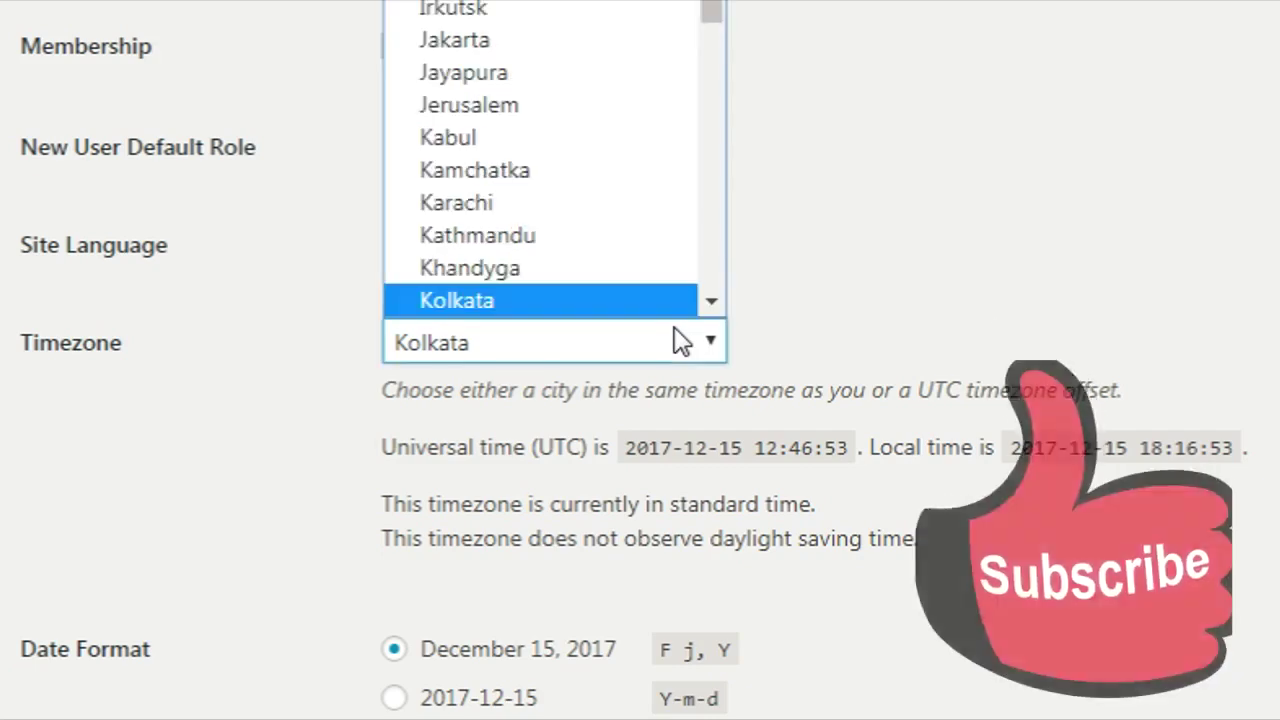
pyautogui.click(1114, 350)
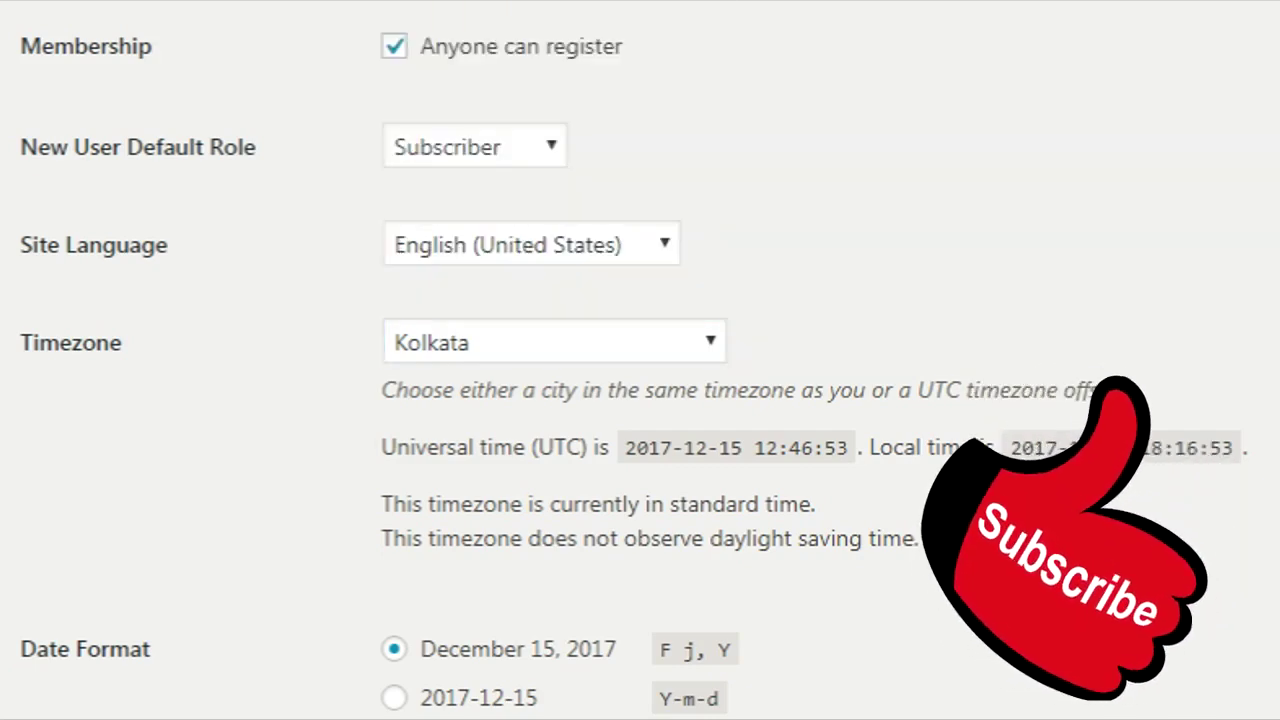
# Review the date format and time format choices and the available days for the start of the week.
pyautogui.scroll(-2, 1107, 345)
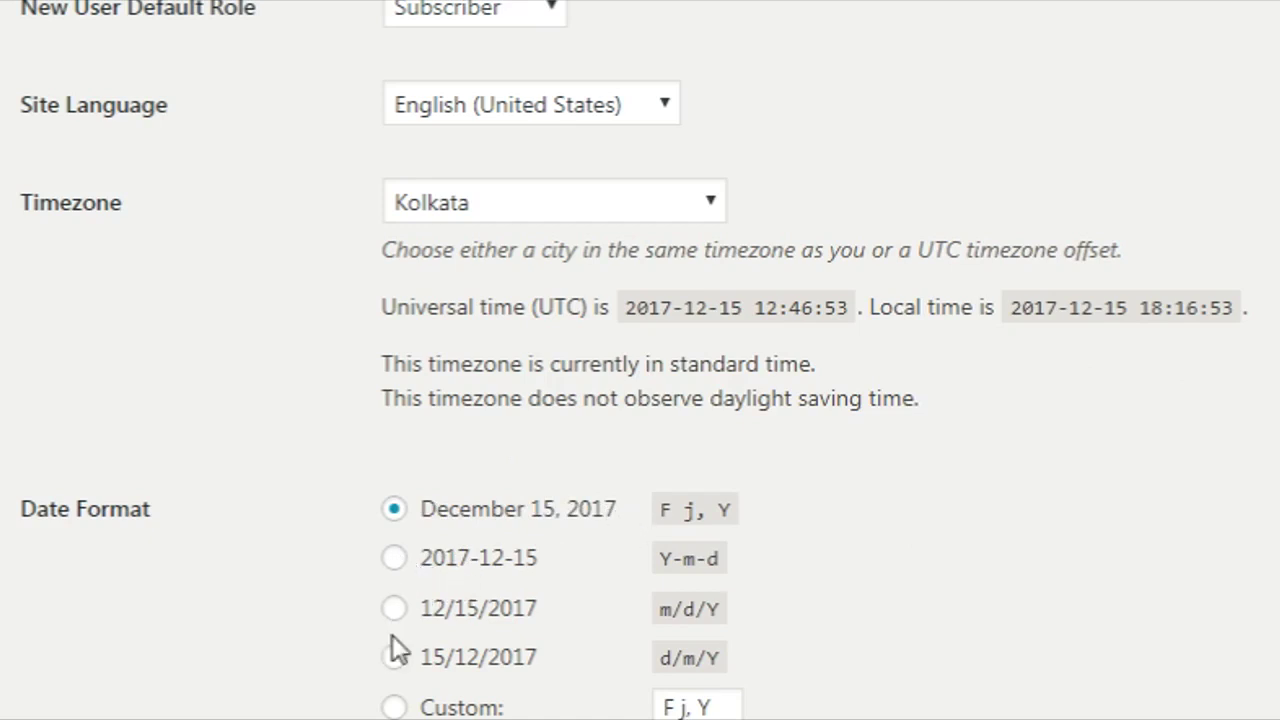
pyautogui.scroll(-2, 640, 400)
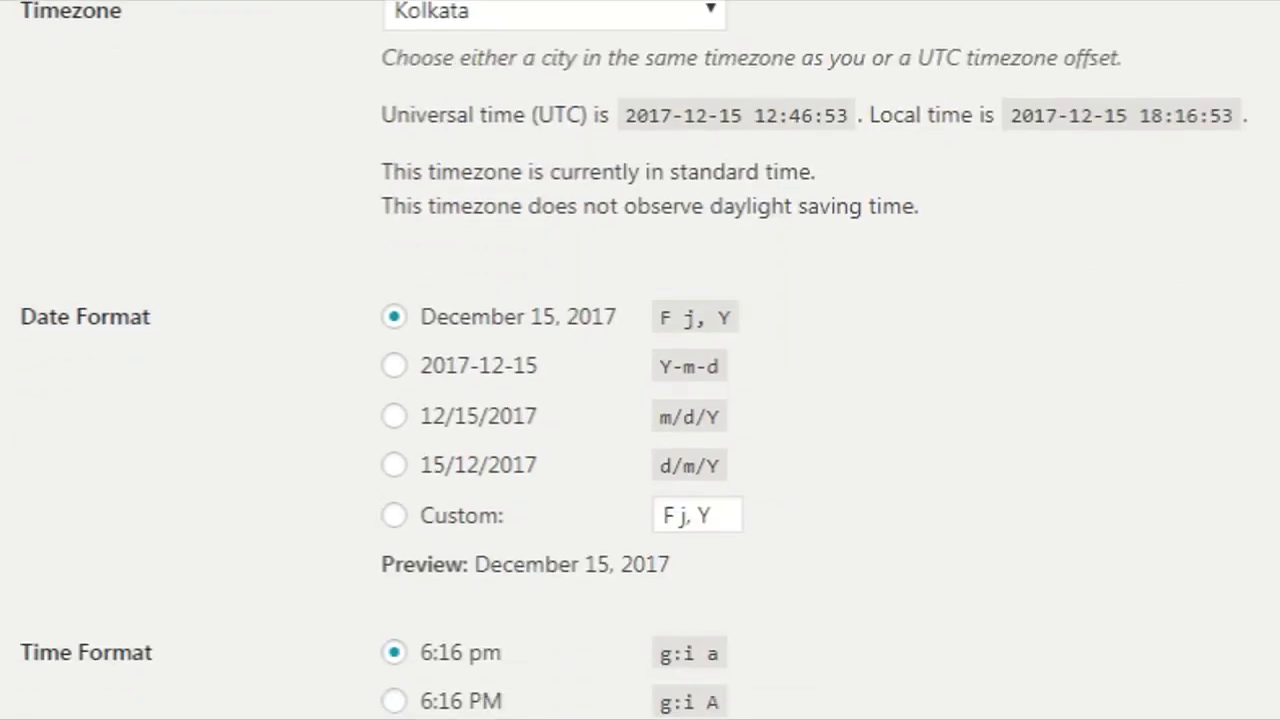
pyautogui.scroll(-1, 640, 400)
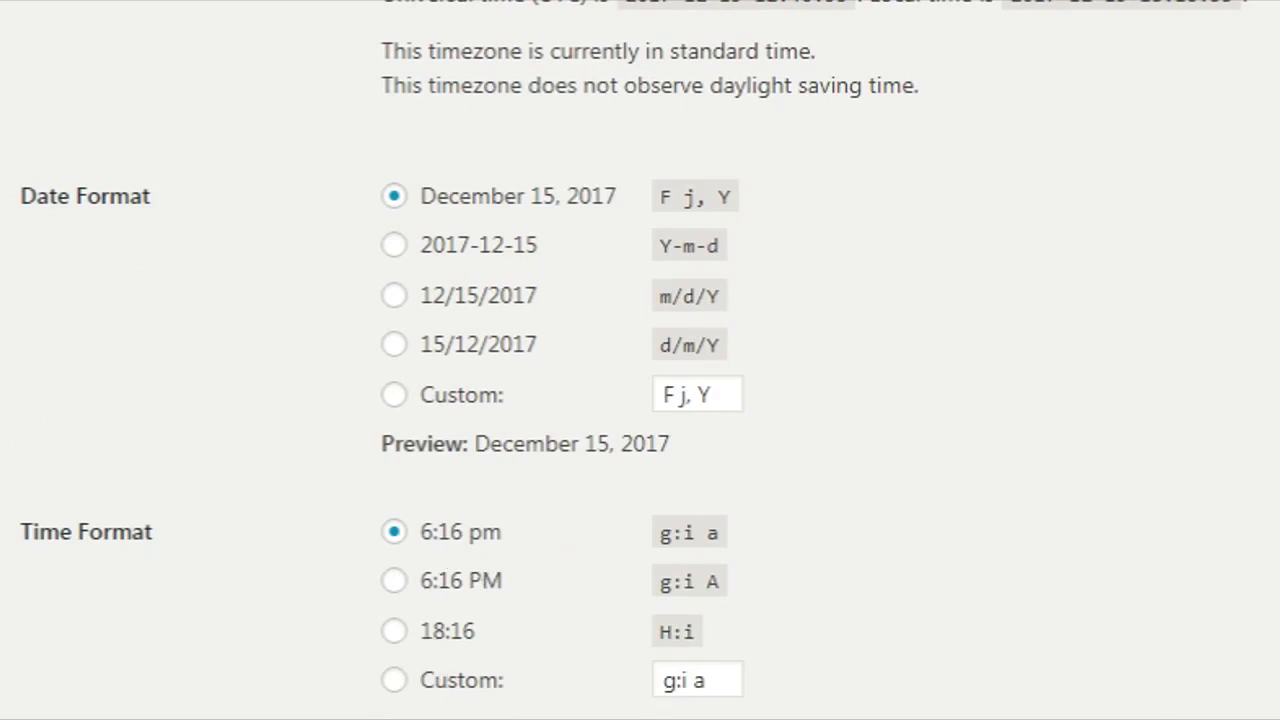
pyautogui.scroll(-3, 640, 360)
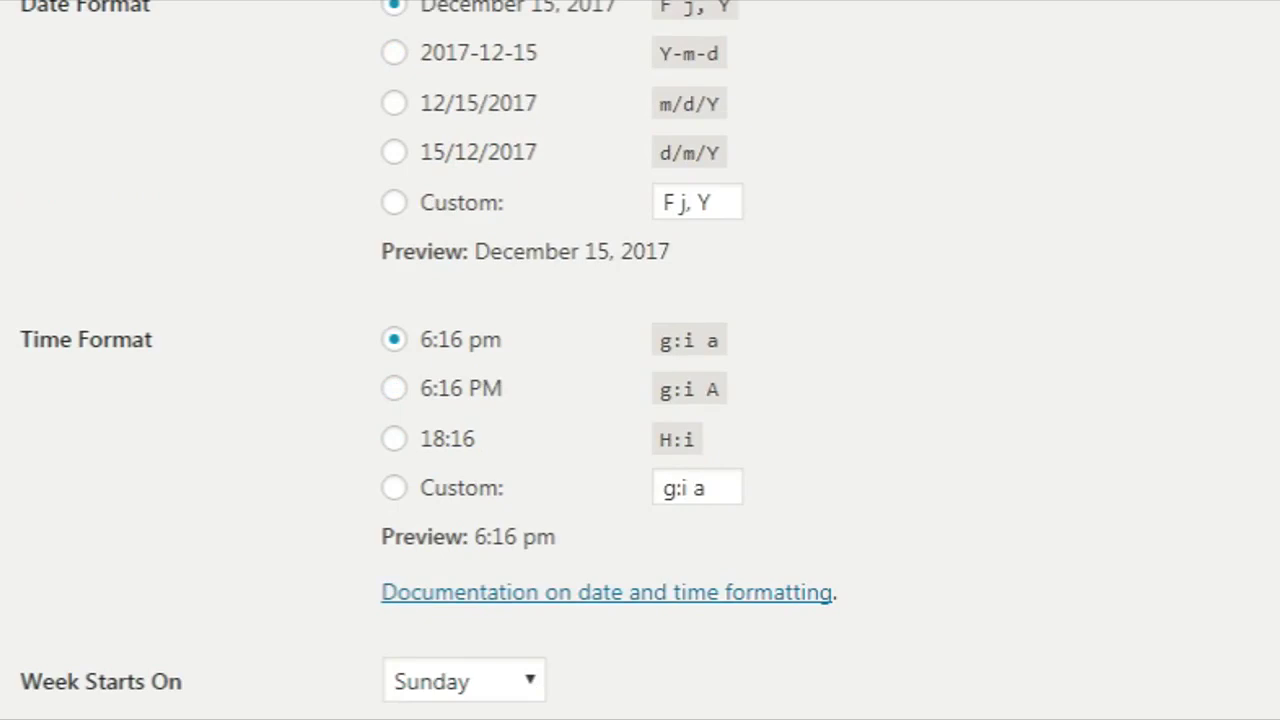
pyautogui.click(510, 688)
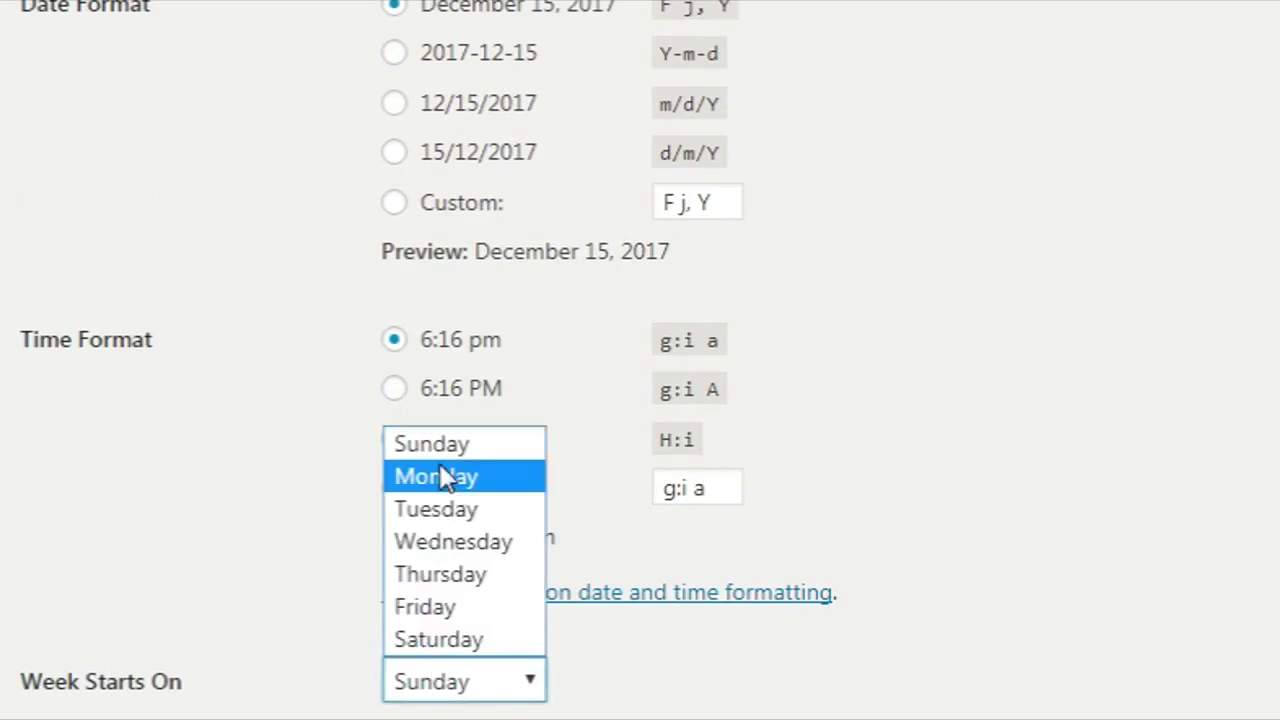
pyautogui.click(1184, 447)
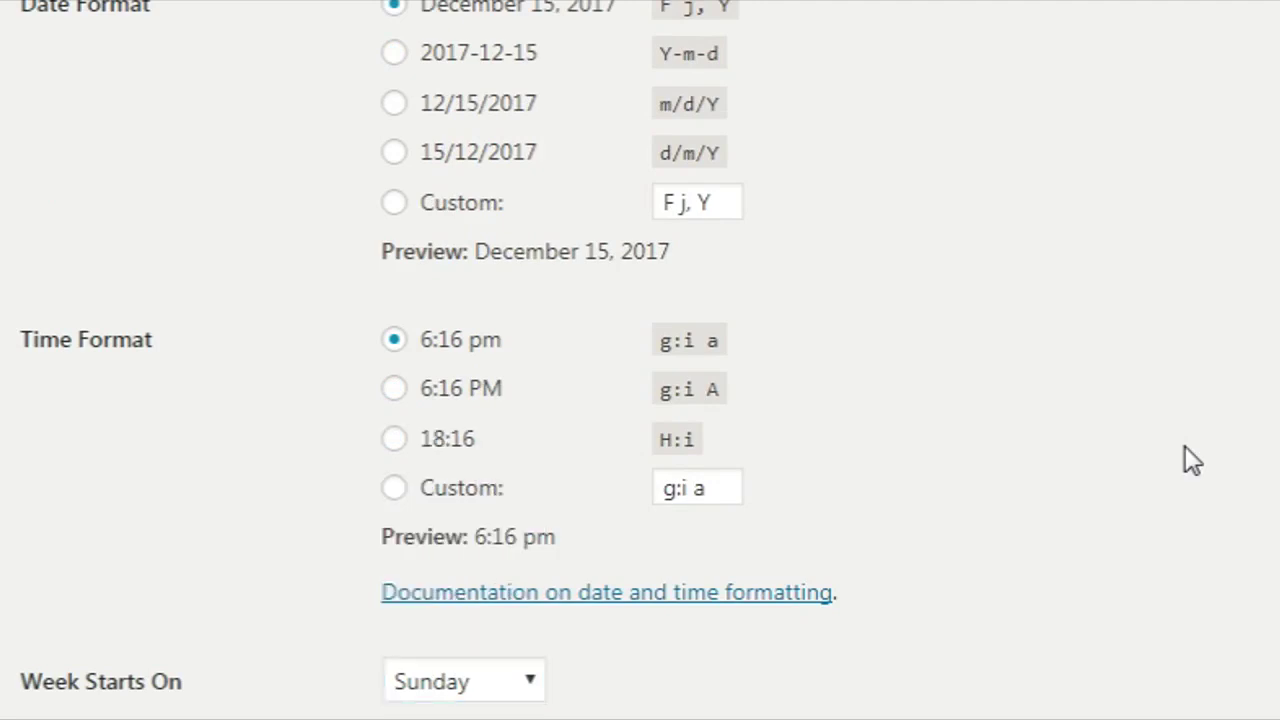
pyautogui.scroll(6, 640, 360)
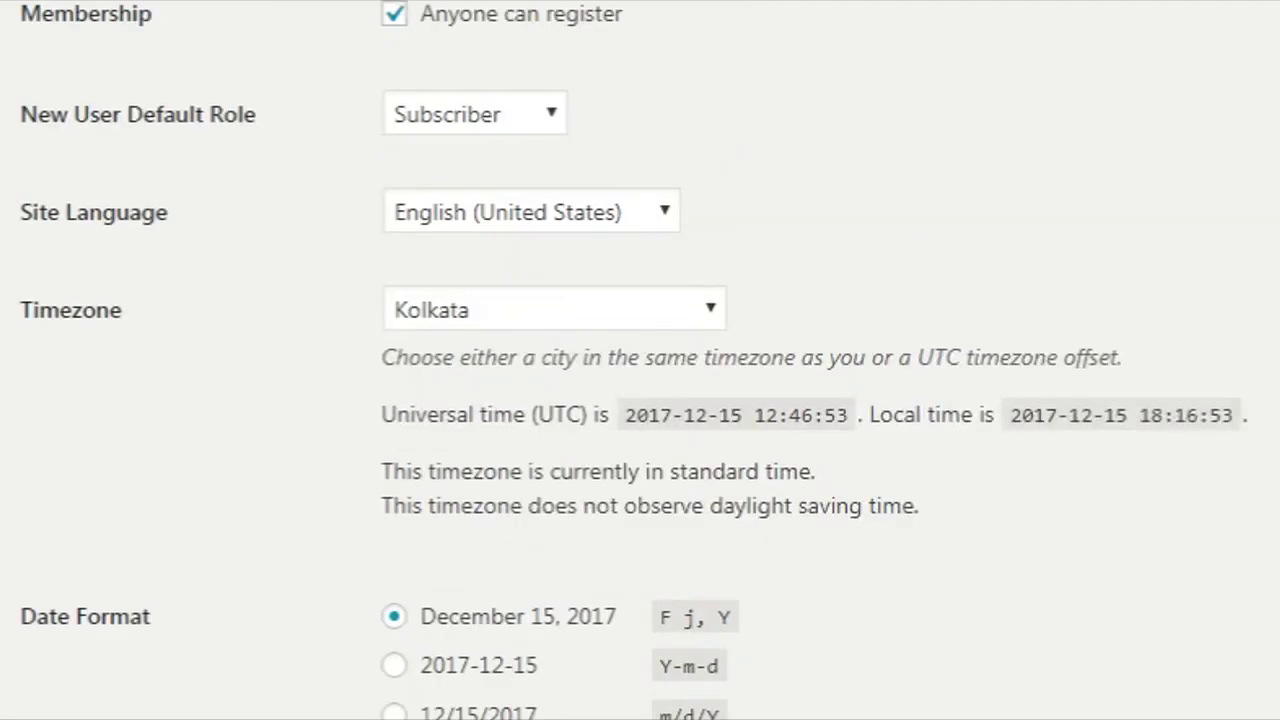
pyautogui.scroll(-6, 640, 360)
pyautogui.scroll(1, 640, 360)
pyautogui.scroll(-1, 640, 360)
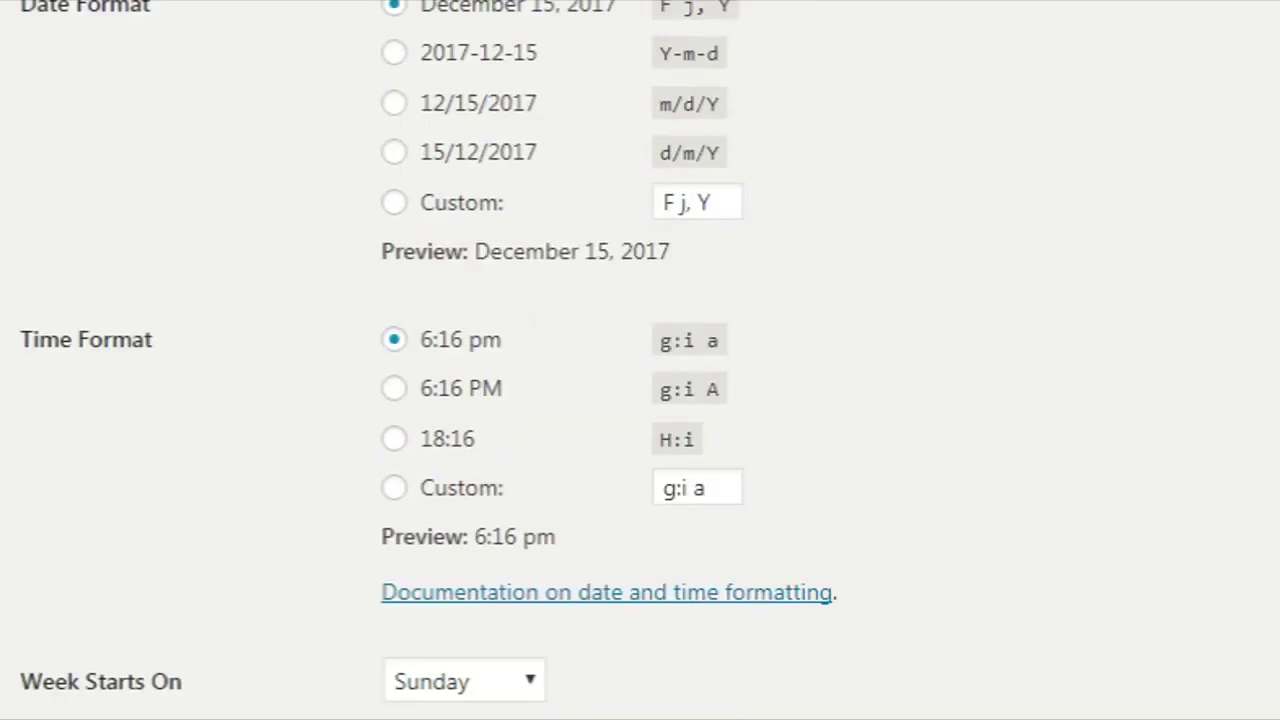
pyautogui.scroll(6, 640, 360)
pyautogui.scroll(-8, 640, 360)
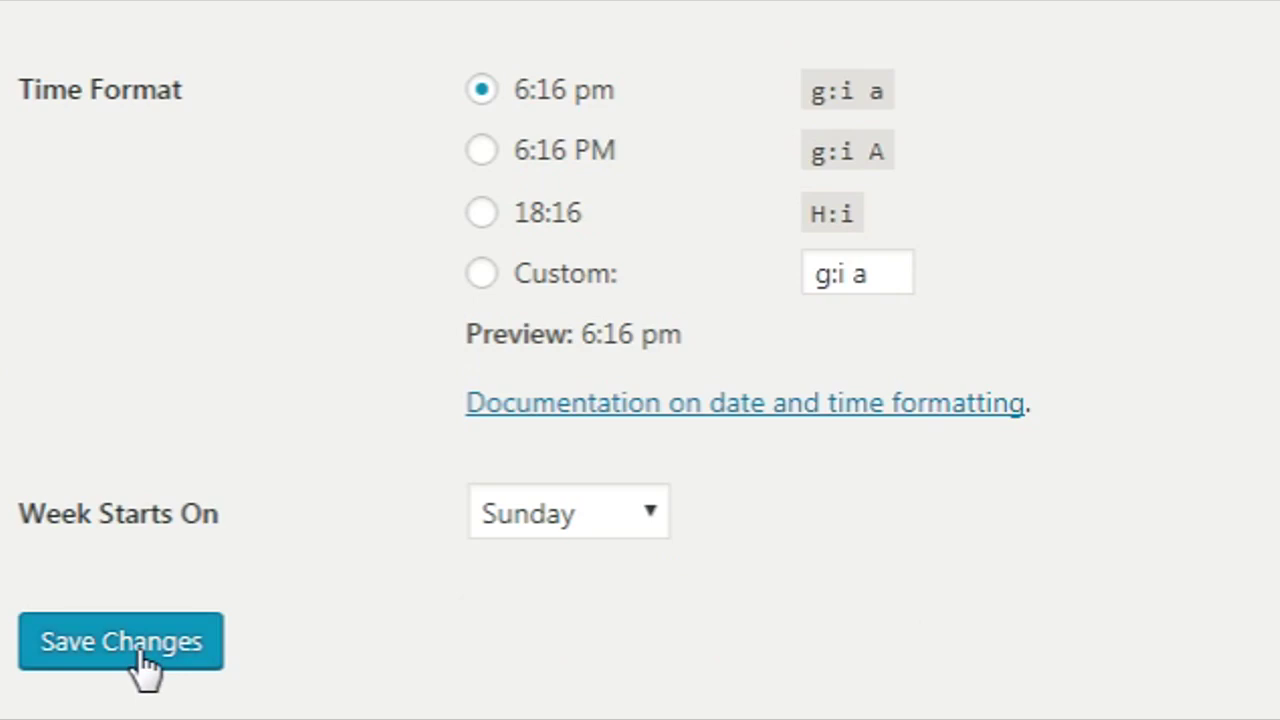
pyautogui.scroll(10, 640, 360)
pyautogui.scroll(-10, 640, 360)
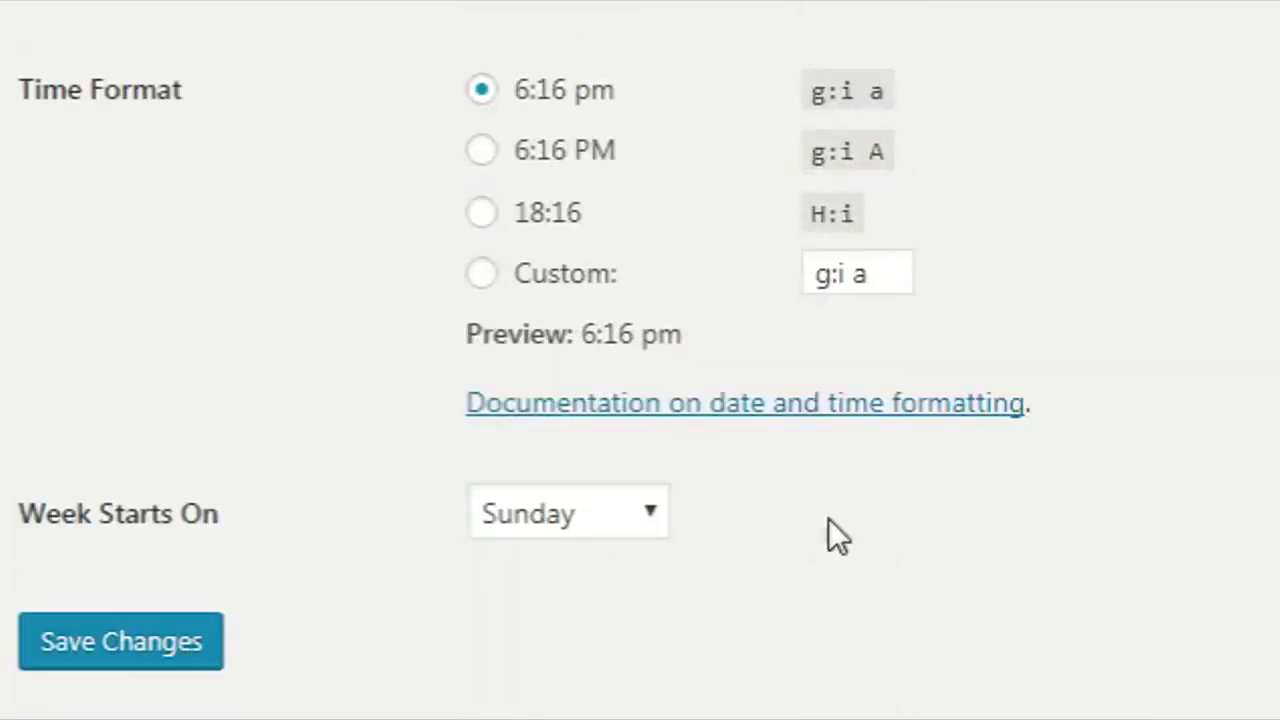